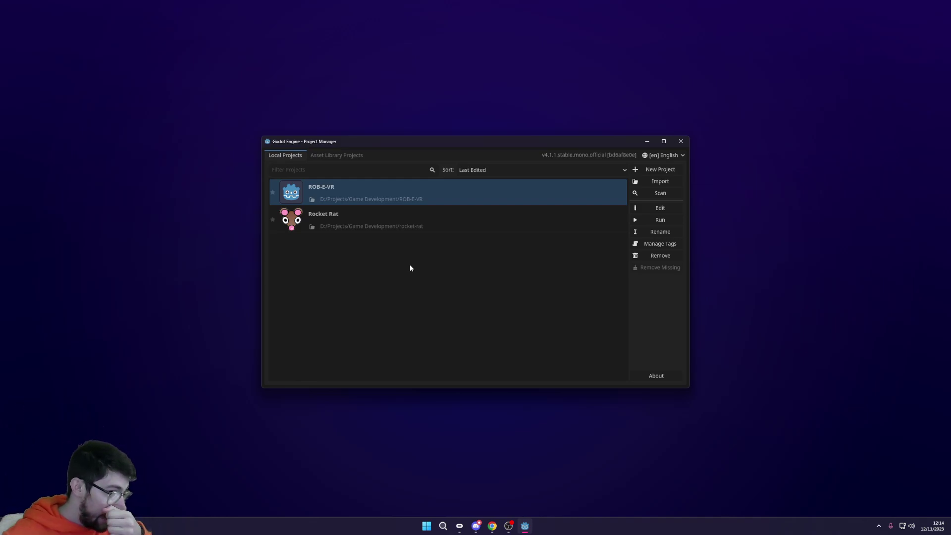
Start a new project and create a 'Tutorials' folder inside Game Development
click(658, 169)
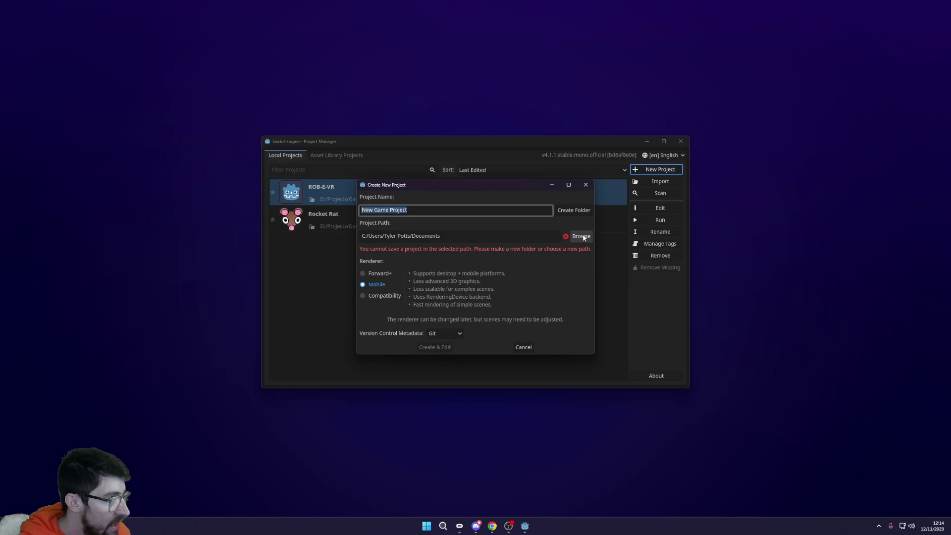
click(579, 236)
click(312, 170)
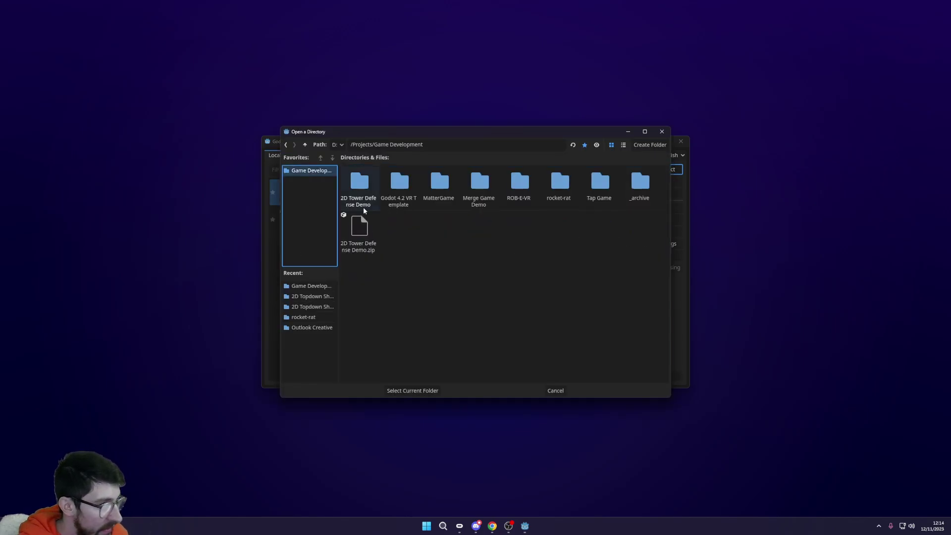
right_click(400, 241)
click(426, 245)
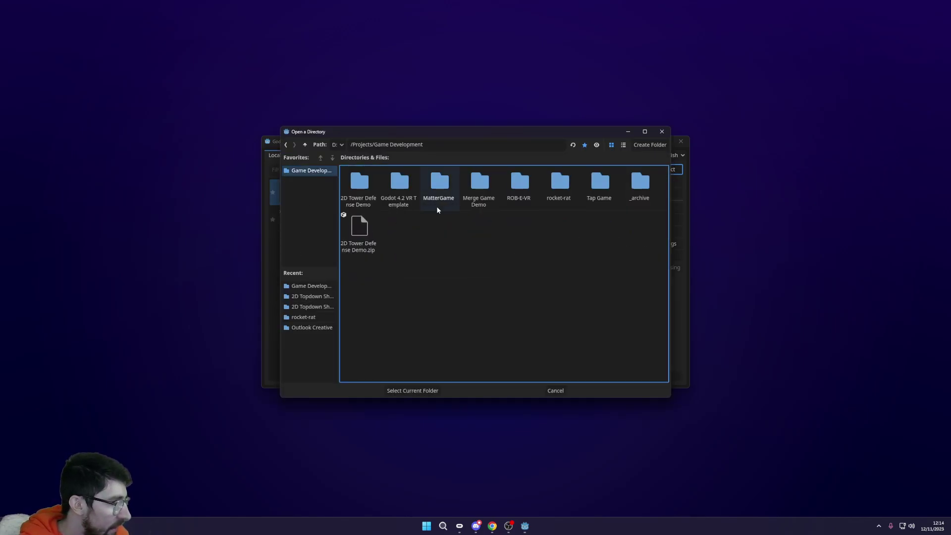
text(Tutorials)
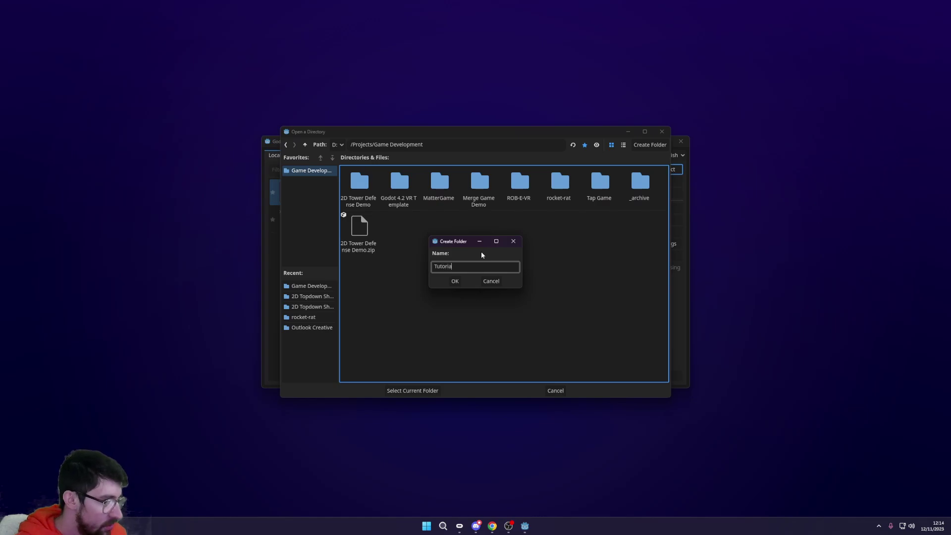
key(Return)
Create a 'GodotXRTutorial' folder inside Tutorials as the project location
right_click(407, 232)
click(441, 235)
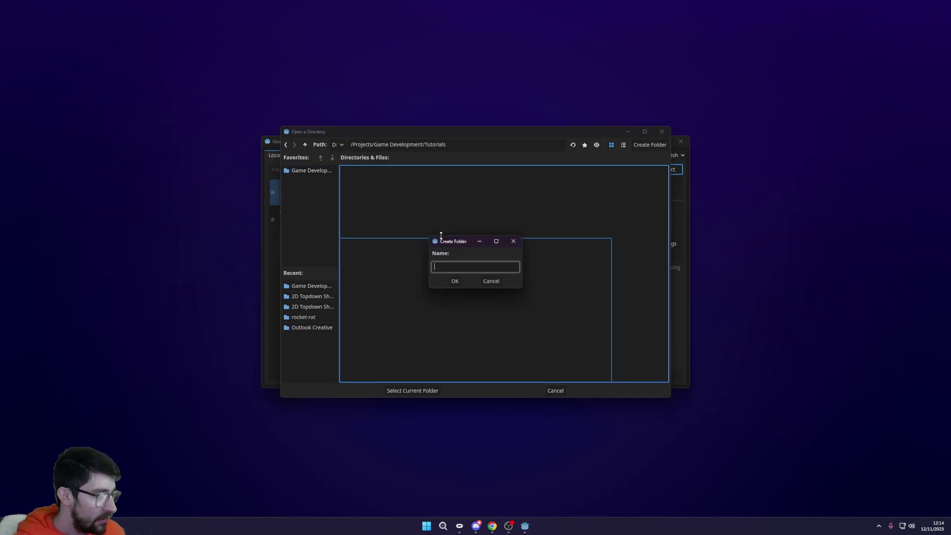
text(Go)
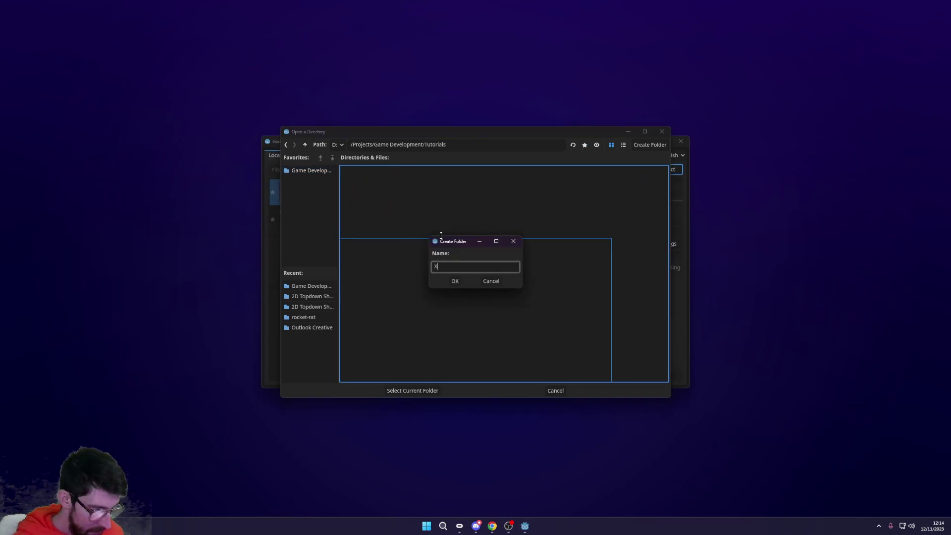
text(dotXRTutorial)
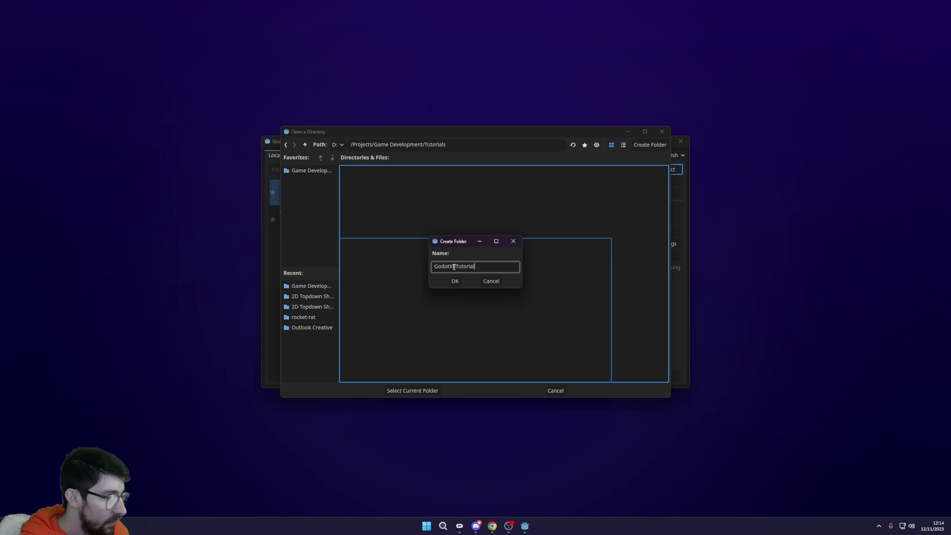
key(Return)
key(Return)
Compare the Forward+, Mobile and Compatibility renderers, settling on Compatibility
click(398, 294)
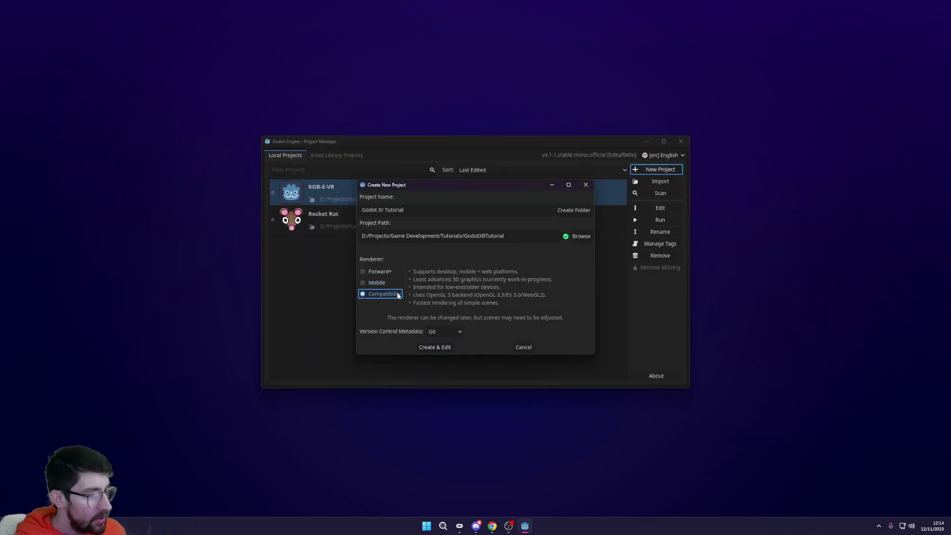
click(379, 271)
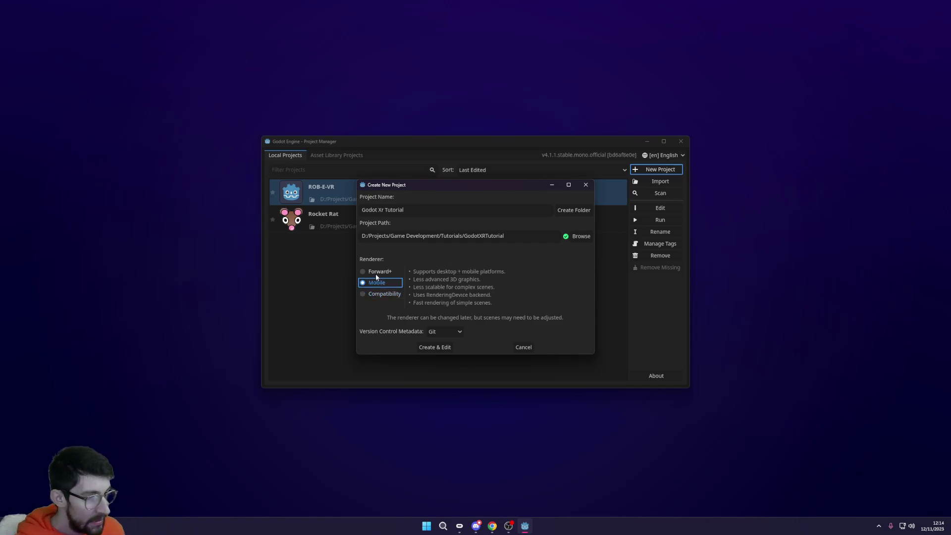
click(380, 283)
click(381, 272)
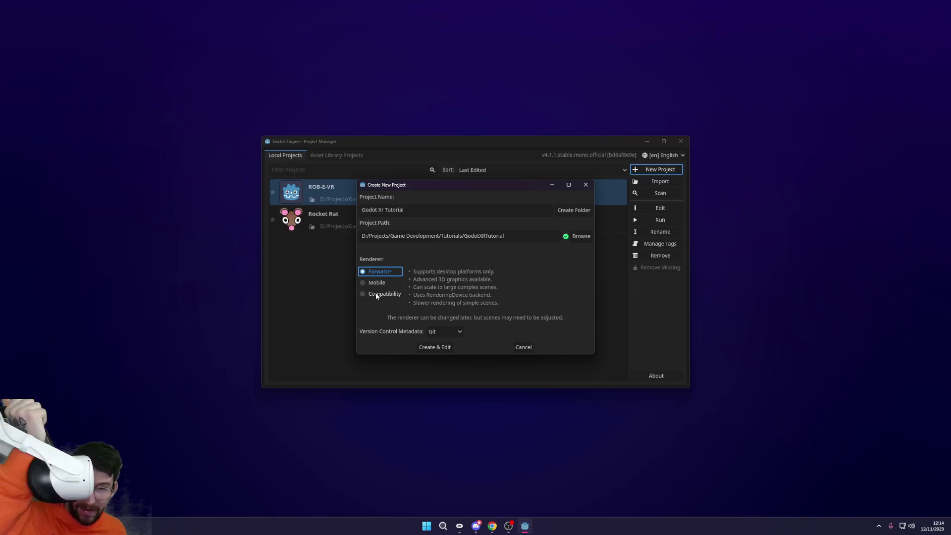
click(376, 294)
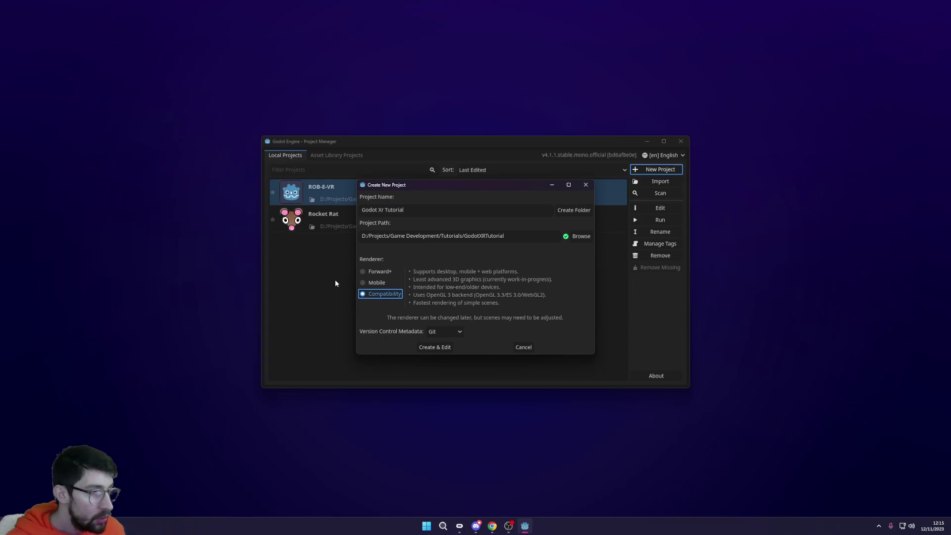
click(377, 272)
click(376, 282)
click(377, 272)
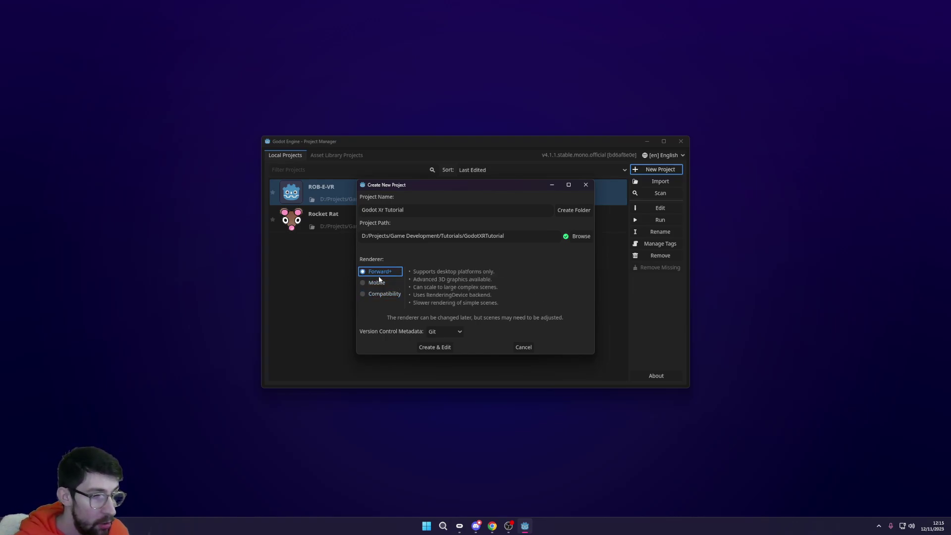
click(386, 295)
click(380, 274)
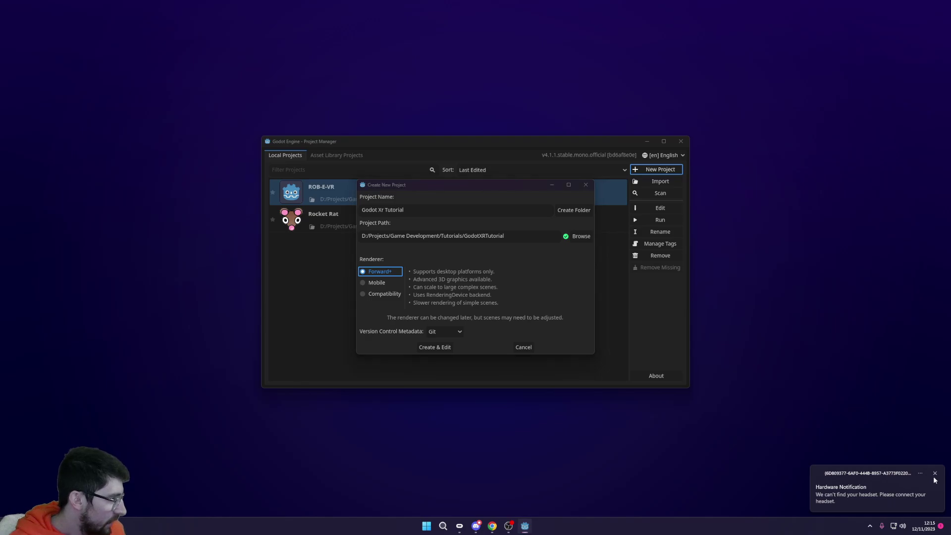
click(383, 295)
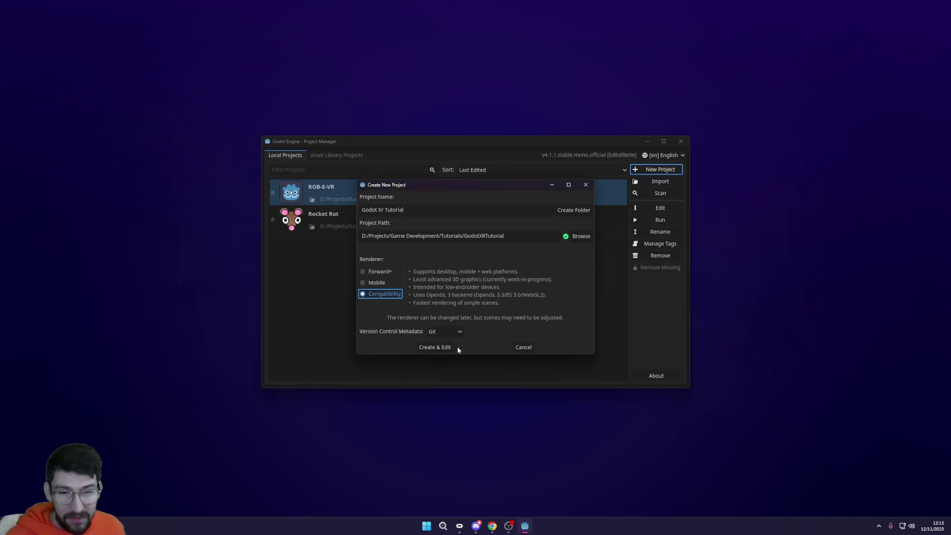
Set Version Control Metadata to None and create the project in the editor
click(444, 332)
click(435, 350)
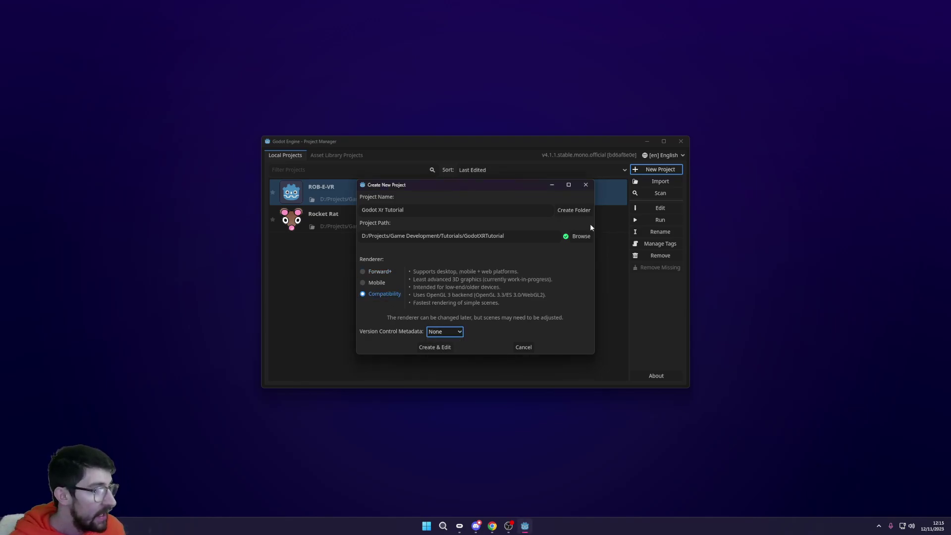
click(435, 348)
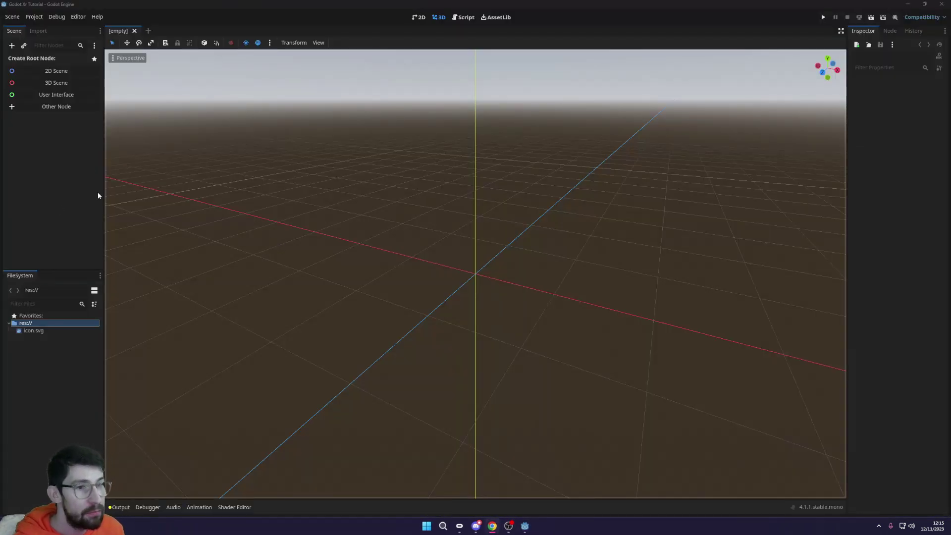
Add a 3D Scene root node and rename it 'Main'
click(56, 84)
double_click(35, 58)
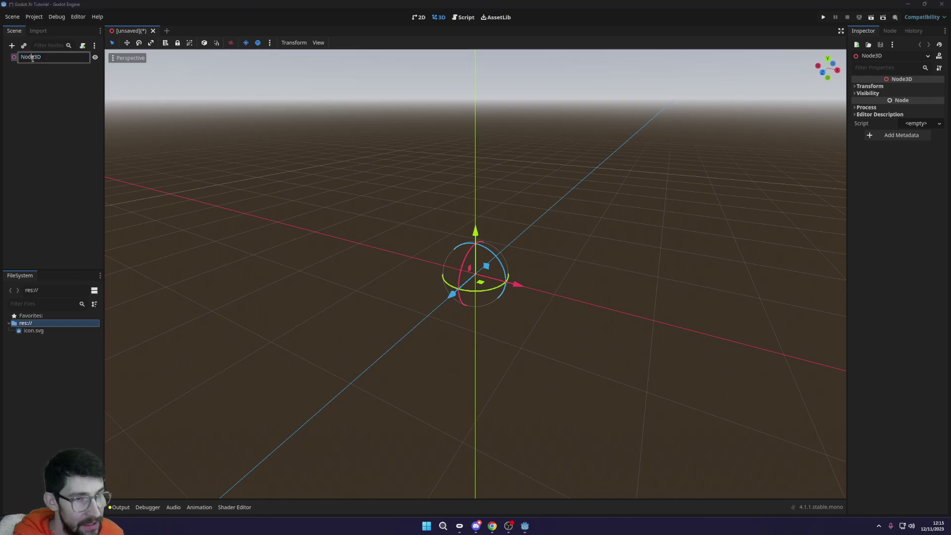
text(Main)
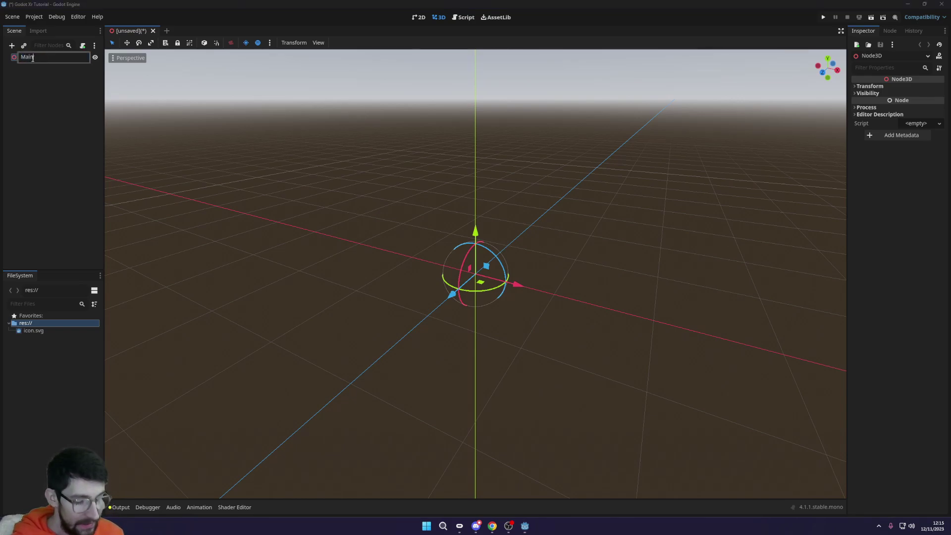
key(Return)
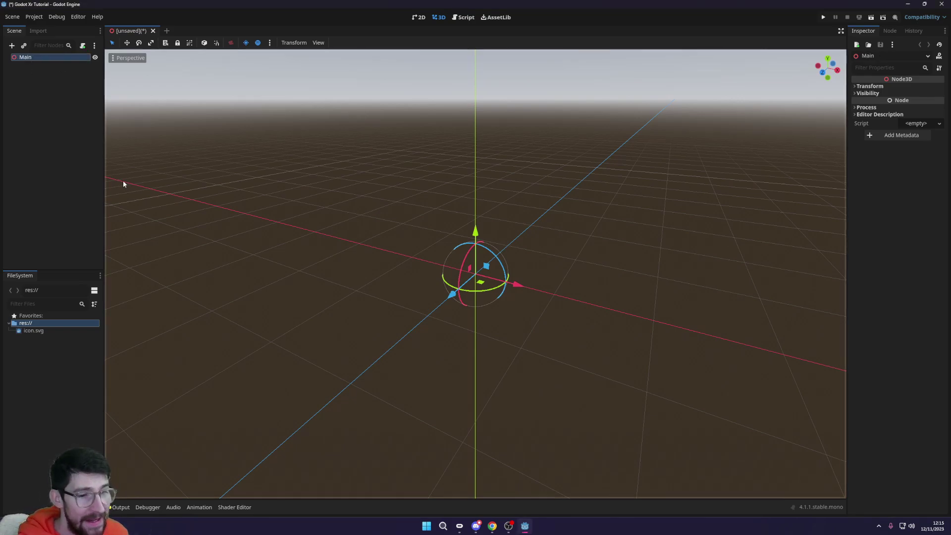
Save the scene as main.tscn and set it as the project's main scene
key(ctrl+s)
click(404, 391)
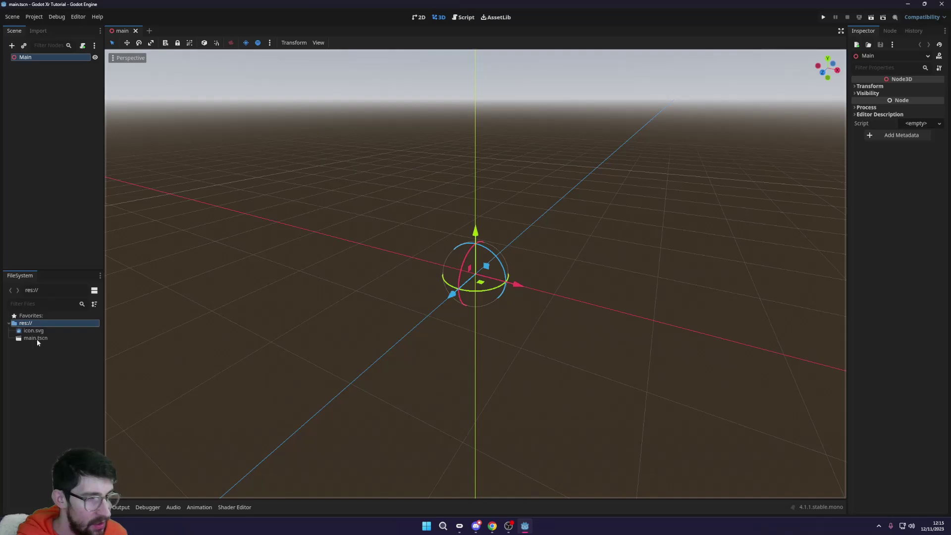
right_click(37, 338)
click(77, 356)
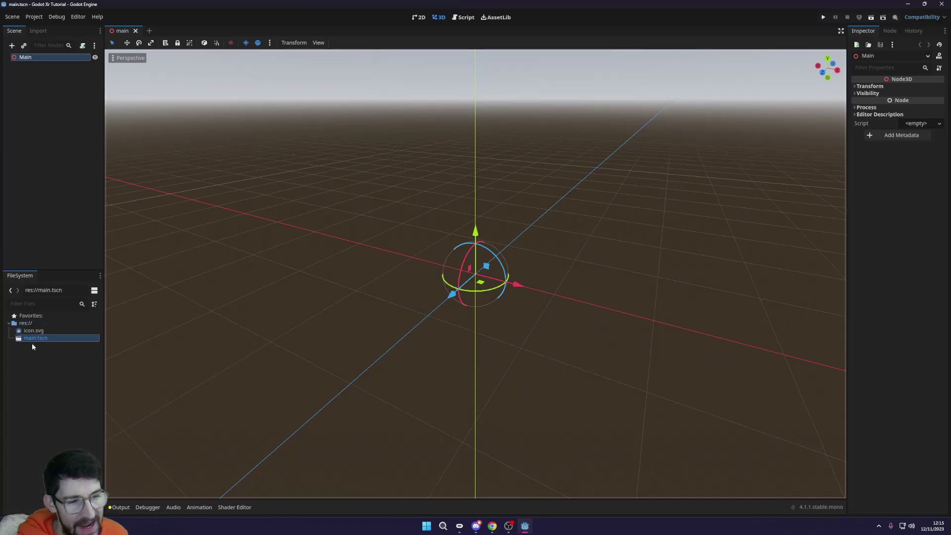
middle_drag(248, 238, 389, 209)
click(58, 91)
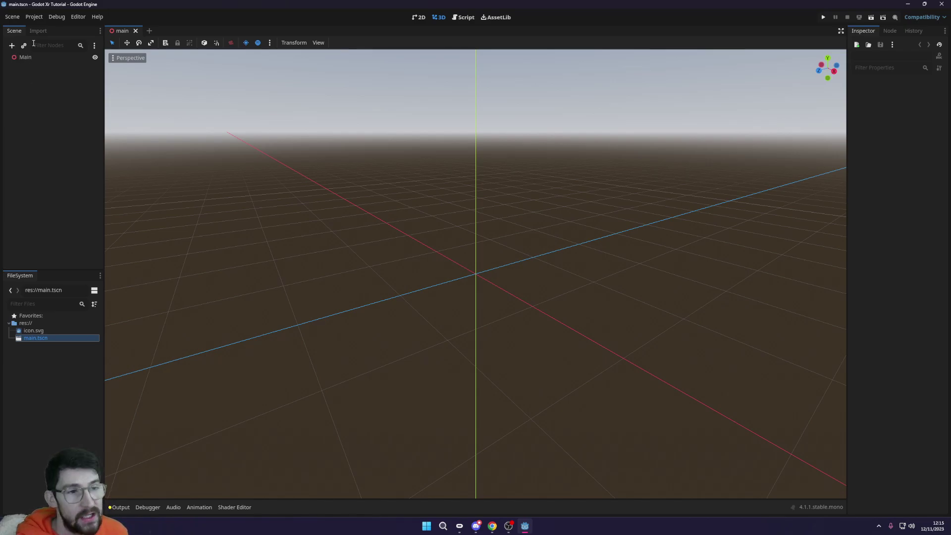
Enable XR > OpenXR in Project Settings
click(38, 18)
click(44, 40)
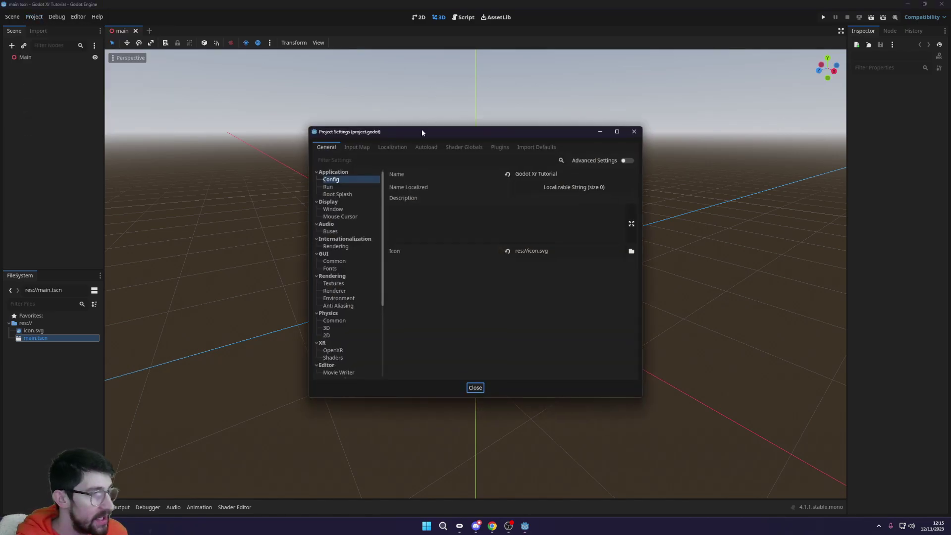
drag(423, 132, 397, 115)
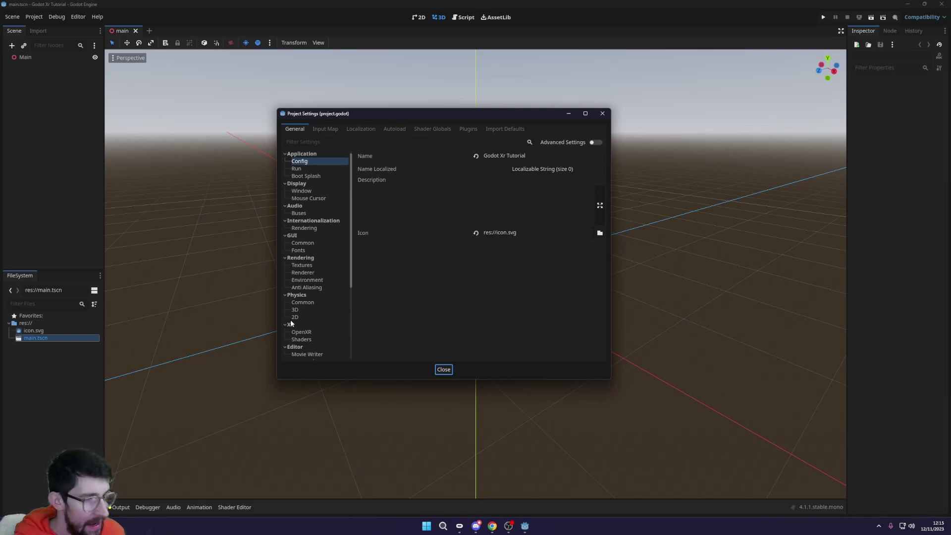
scroll(291, 322, down, 3)
click(300, 280)
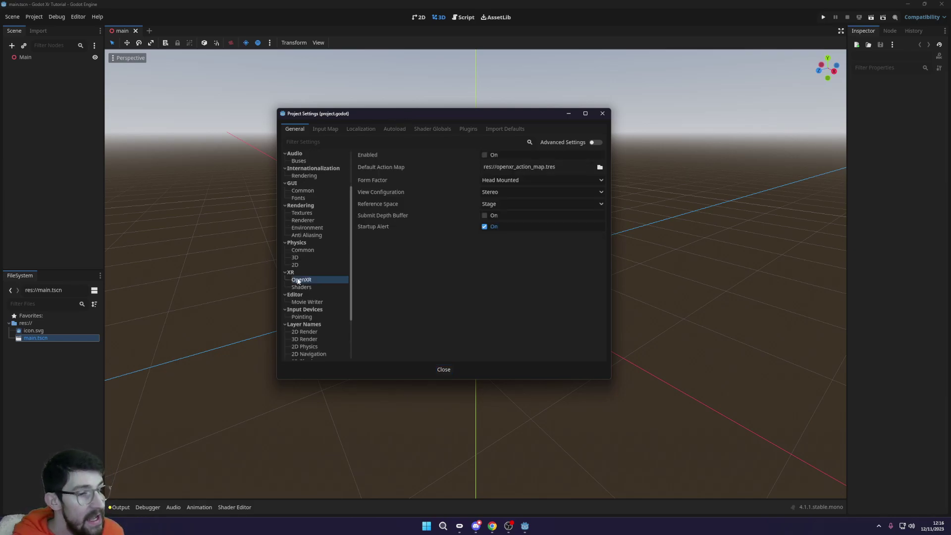
click(484, 155)
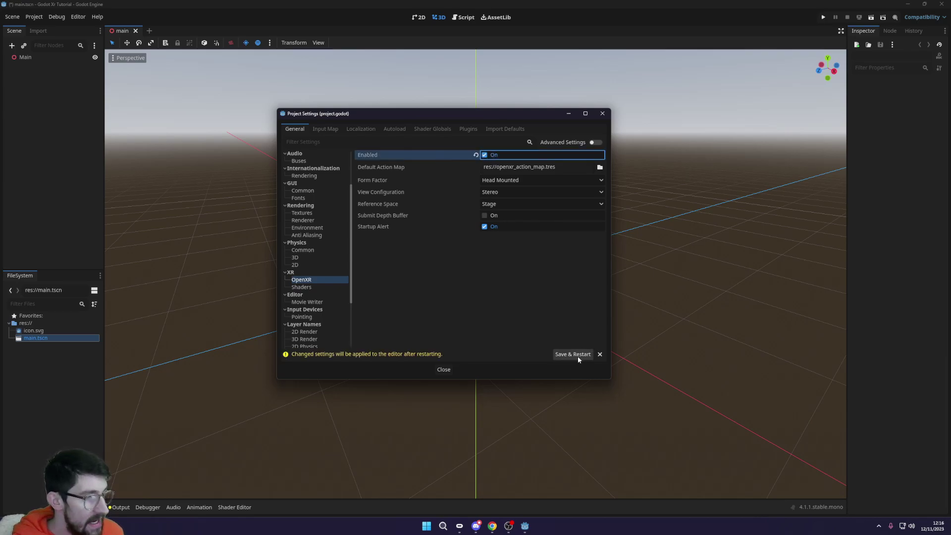
Enable XR > Shaders, then save the settings and restart the editor
click(303, 287)
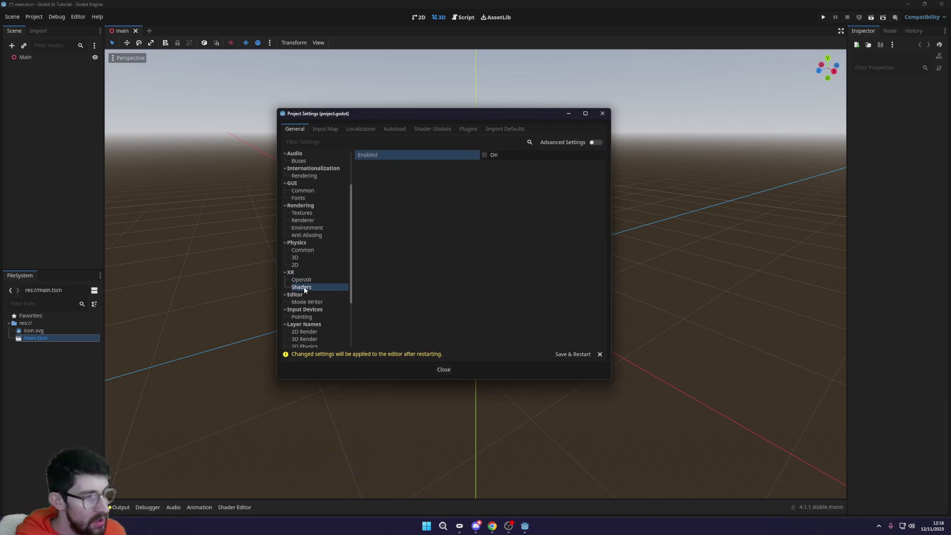
click(484, 155)
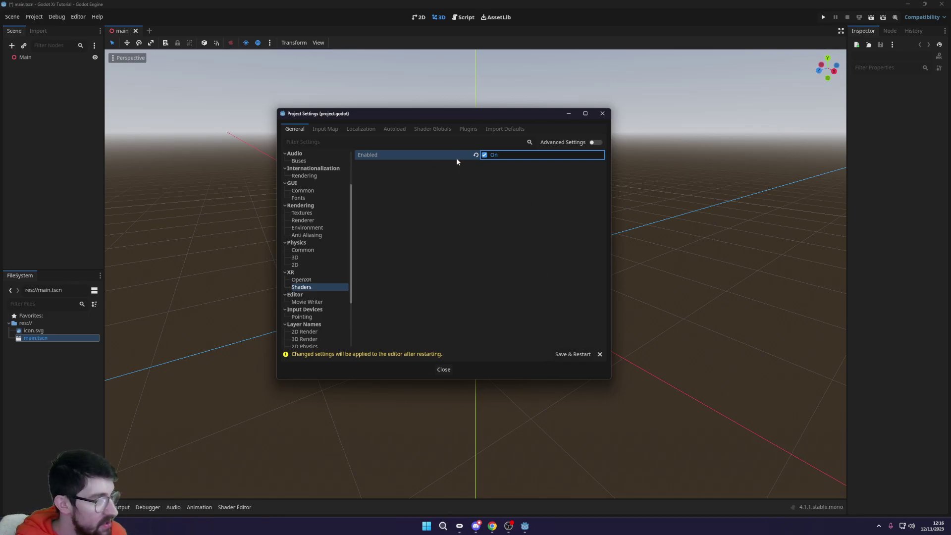
mouse_move(376, 154)
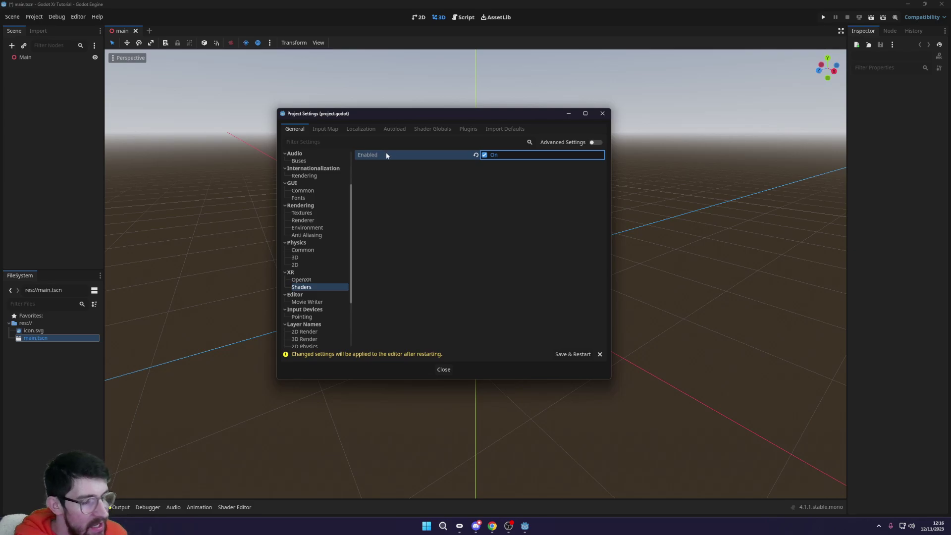
click(572, 355)
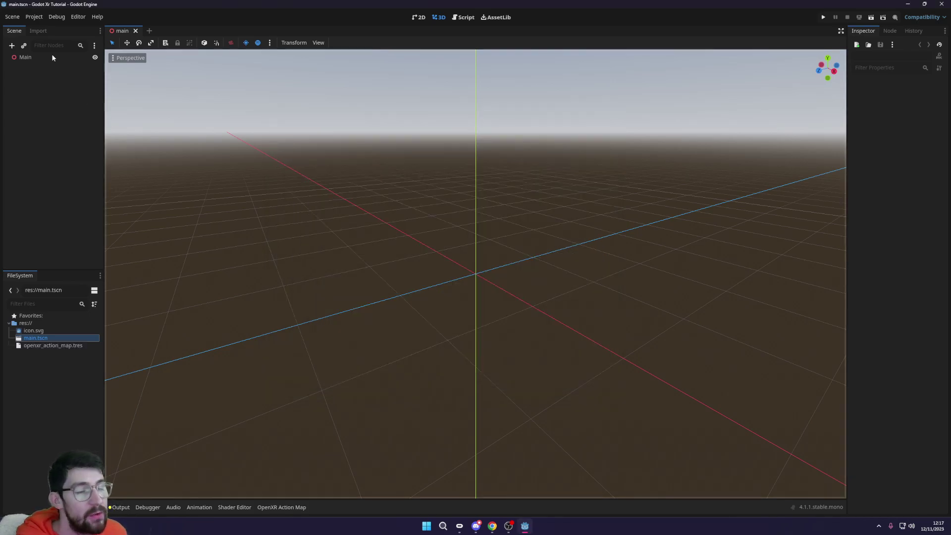
click(54, 58)
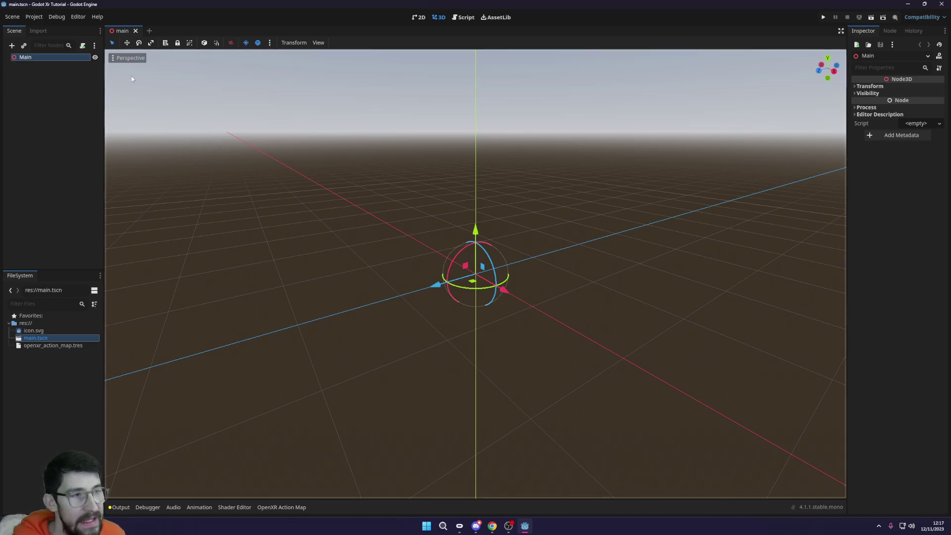
Search AssetLib for 'XR Tool' and open the Godot XR Tools for Godot 4 entry
click(495, 18)
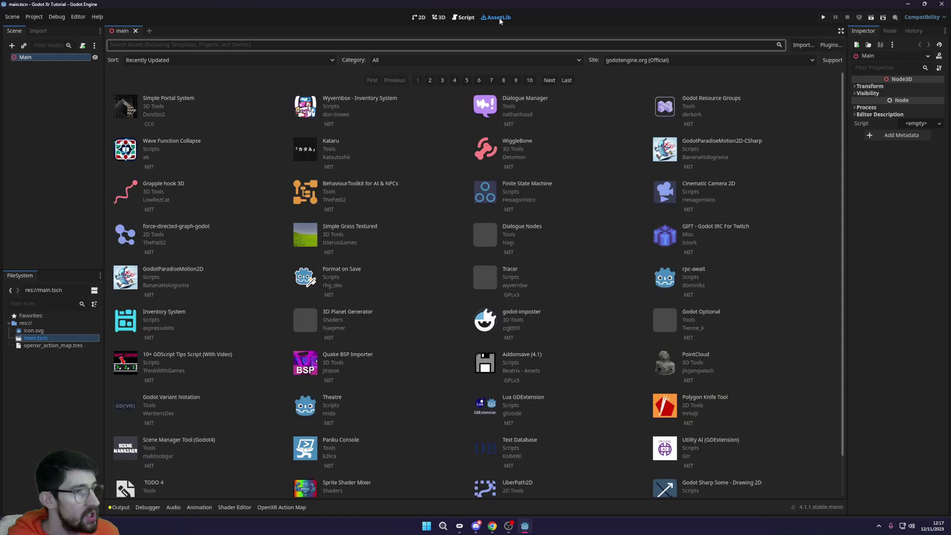
click(136, 49)
text(XR Tool)
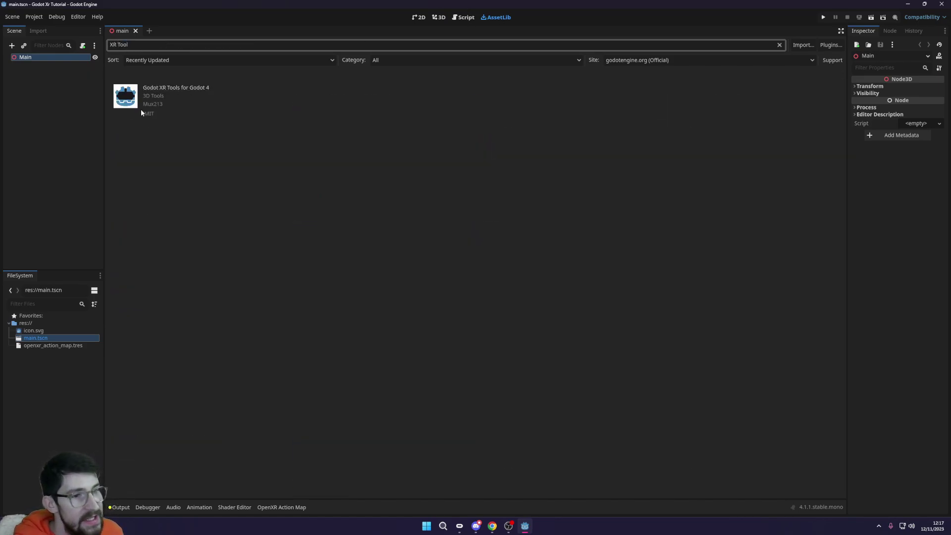
click(167, 93)
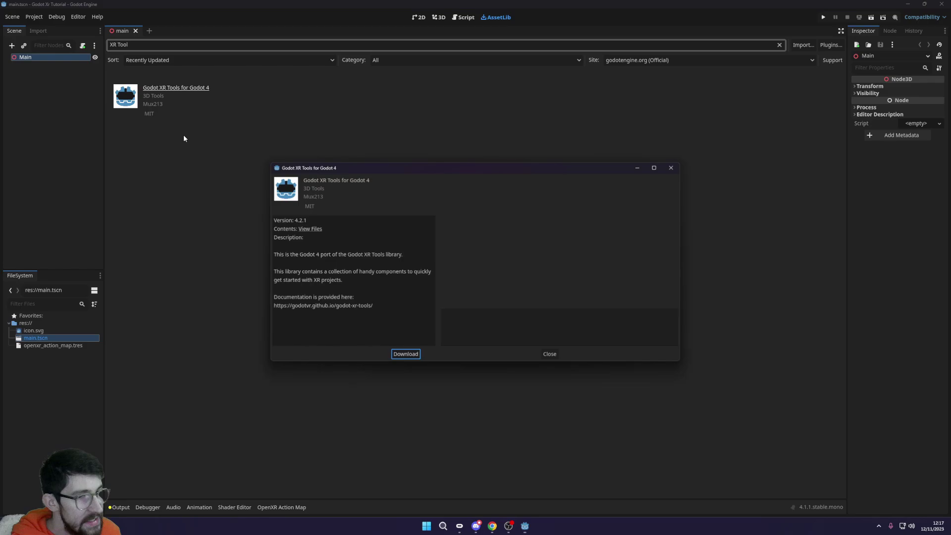
Download Godot XR Tools for Godot 4 and review its file list in the Asset Installer
click(395, 354)
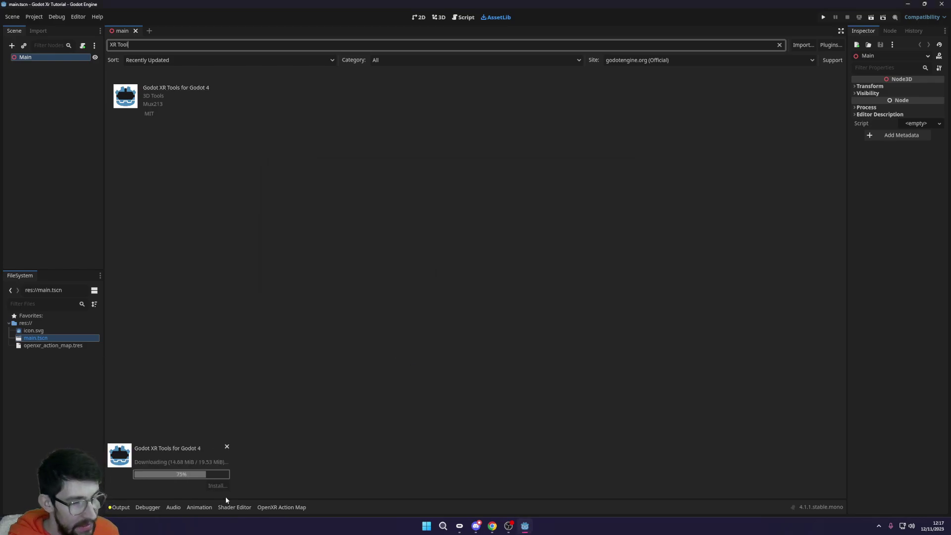
scroll(299, 234, down, 15)
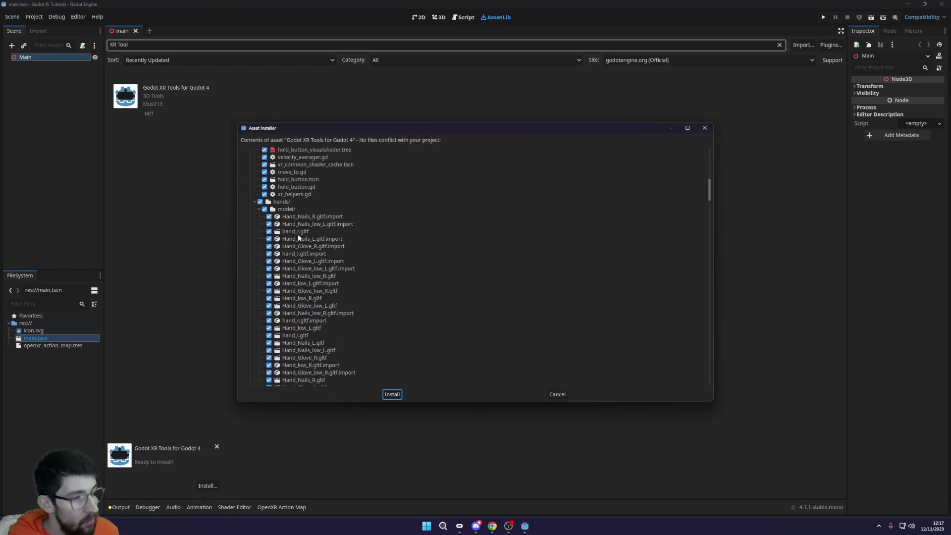
scroll(330, 307, down, 3)
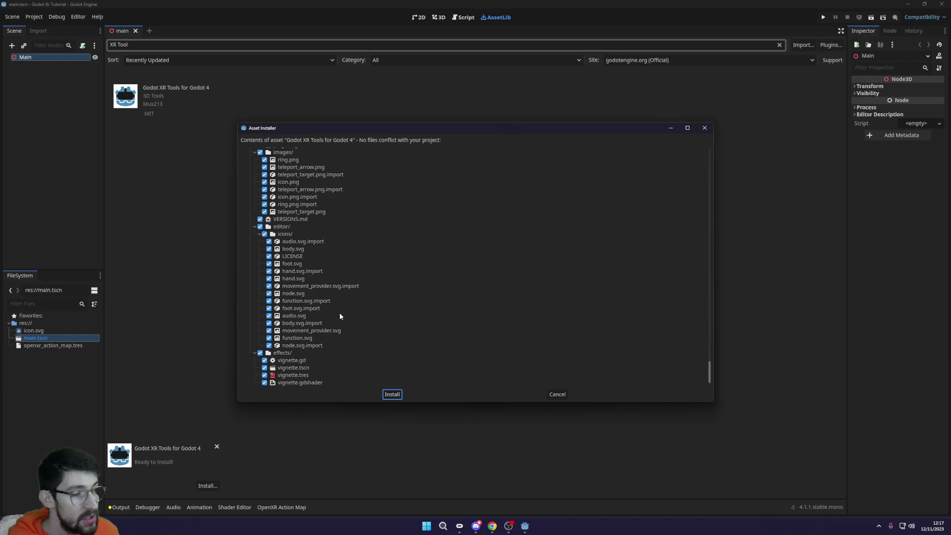
scroll(339, 311, up, 10)
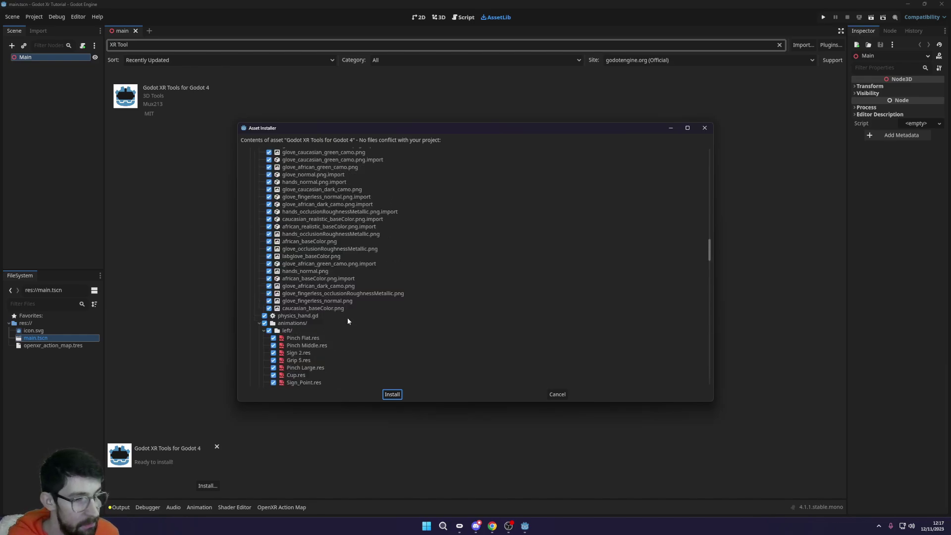
scroll(348, 321, up, 15)
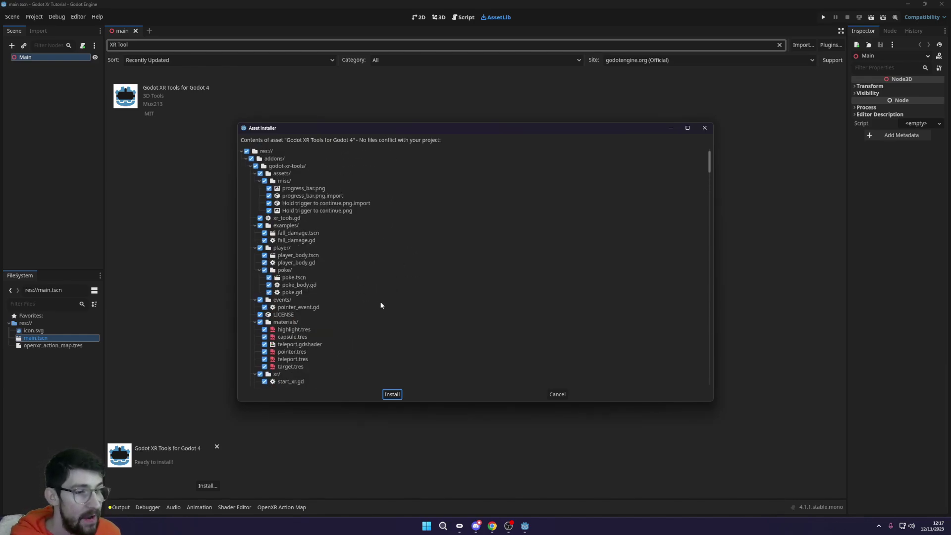
Install the XR Tools files and dismiss the success and headset notifications
click(395, 397)
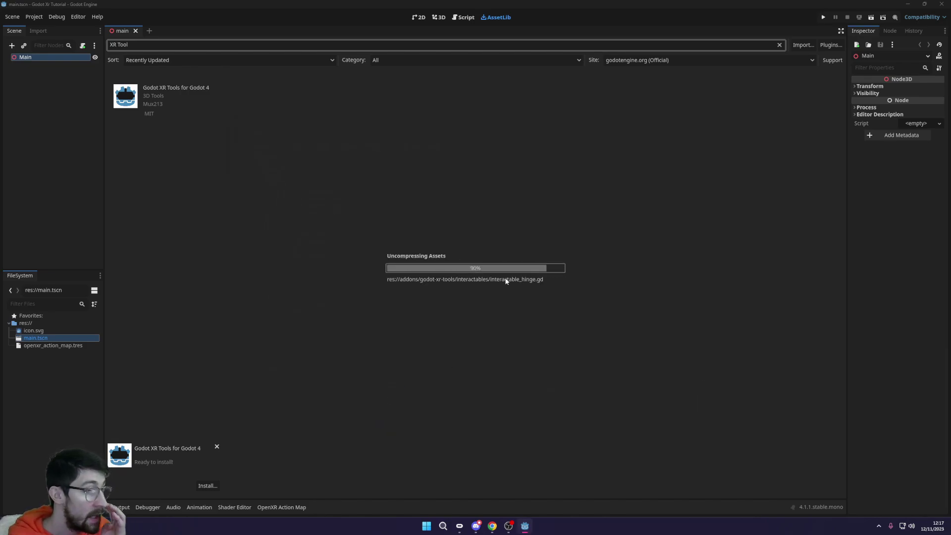
click(443, 279)
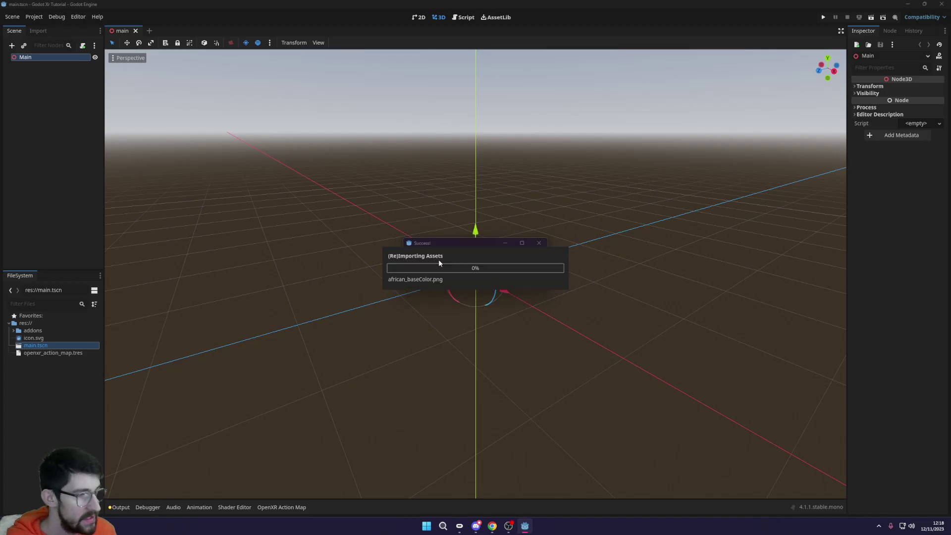
click(443, 279)
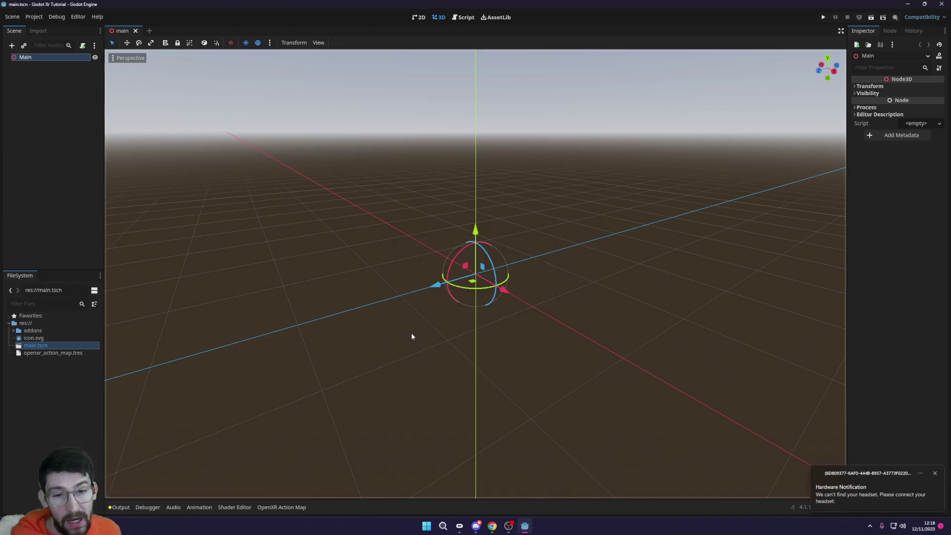
click(934, 474)
Expand res://addons in FileSystem to confirm the godot-xr-tools folder is present
middle_drag(347, 269, 332, 273)
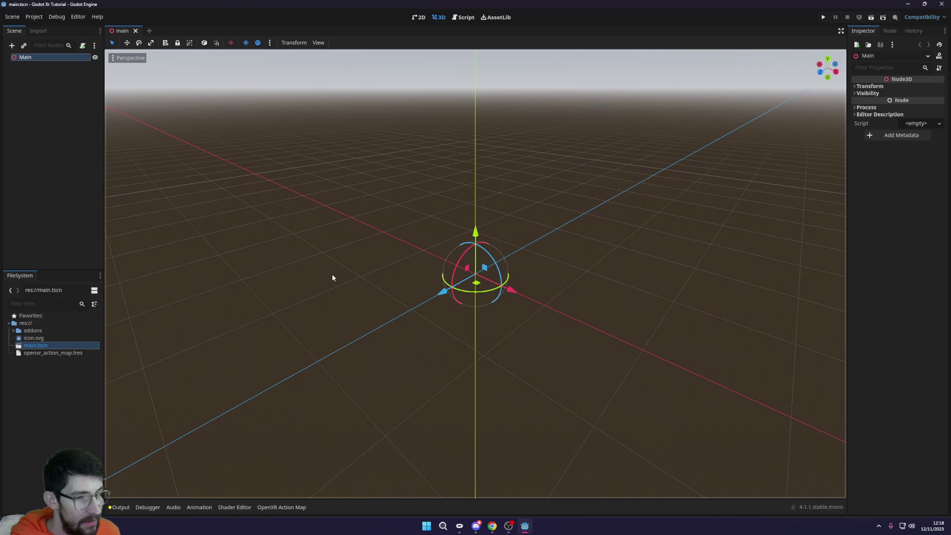
double_click(15, 331)
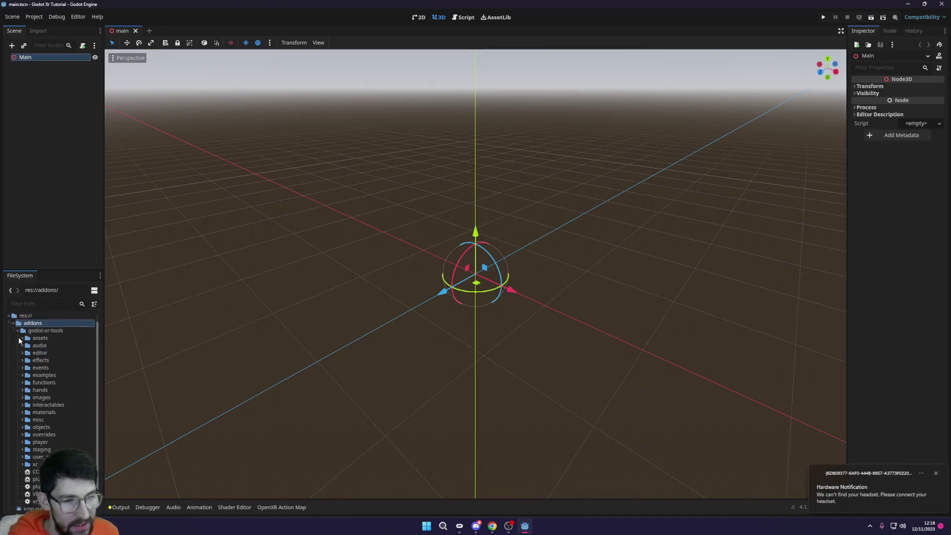
scroll(55, 382, down, 2)
scroll(70, 430, up, 3)
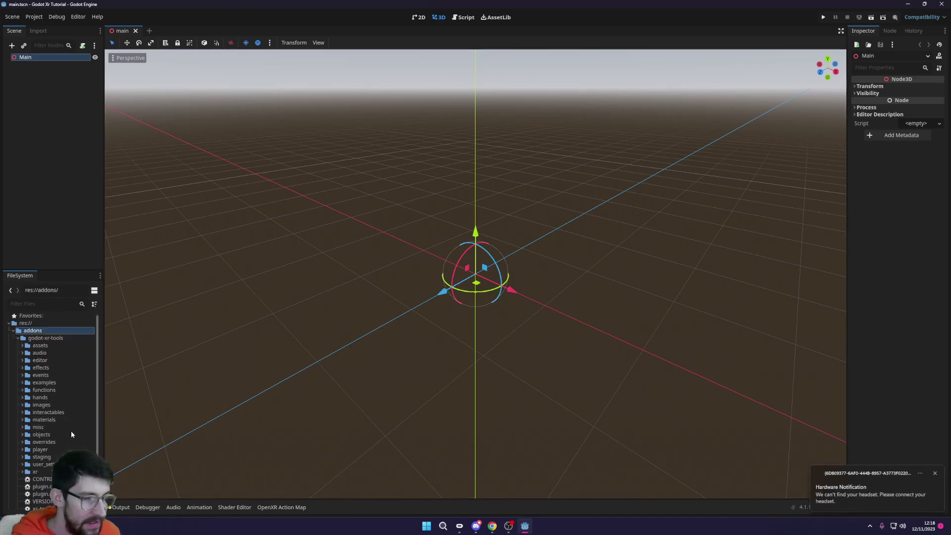
click(45, 338)
click(12, 331)
middle_drag(377, 257, 322, 246)
middle_drag(433, 212, 445, 58)
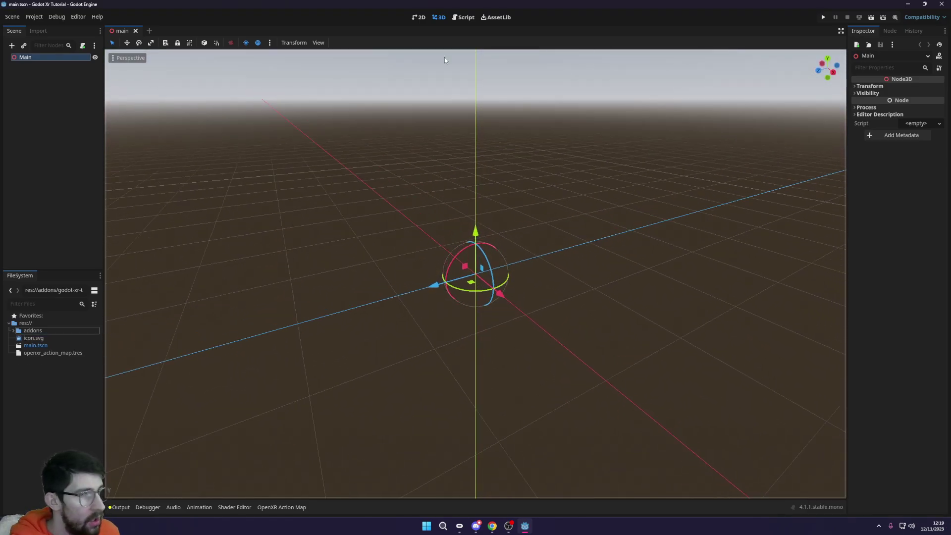